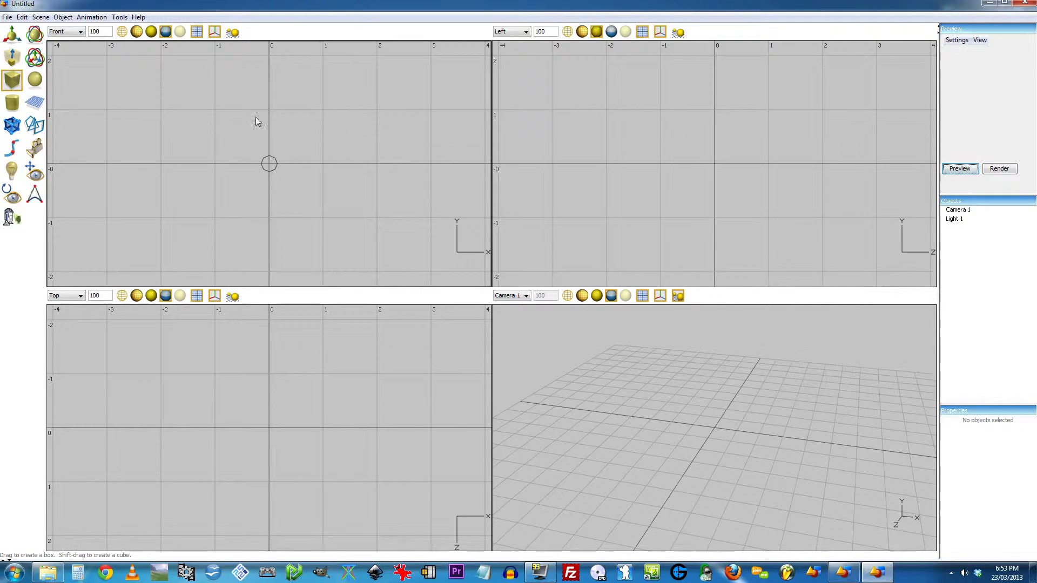
Draw a cube about 1.36 units wide over the origin in the Front view.
drag(231, 105, 302, 172)
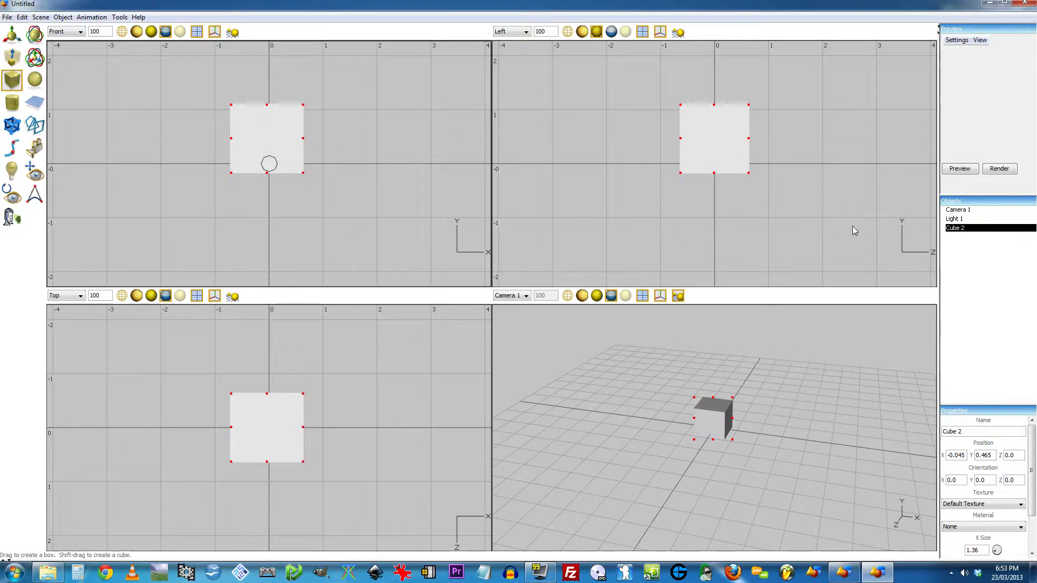
Look into a new Procedural 2D texture for the cube and the available texture types, then leave without assigning one.
right_click(965, 229)
click(974, 257)
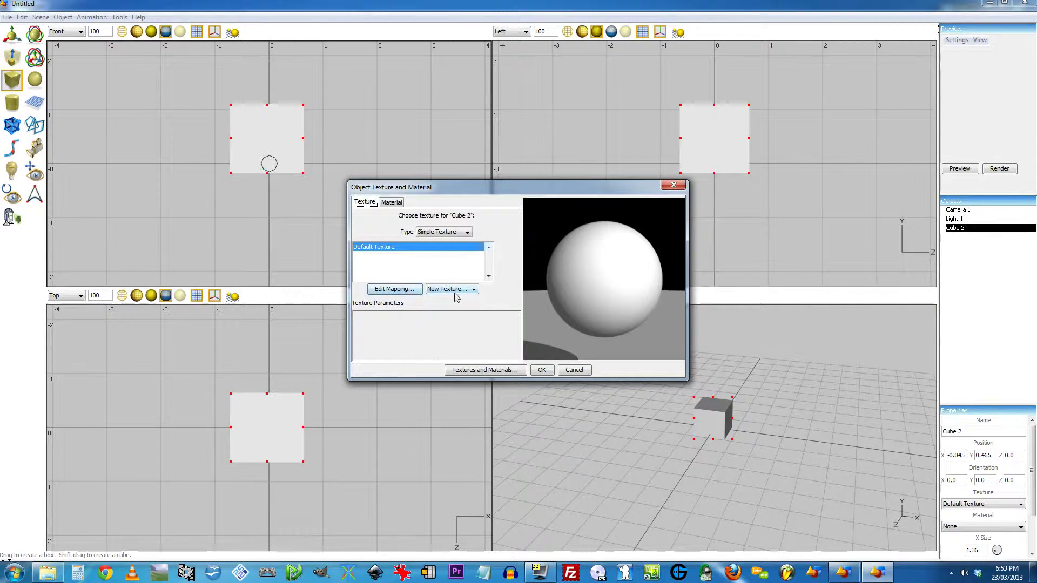
click(474, 291)
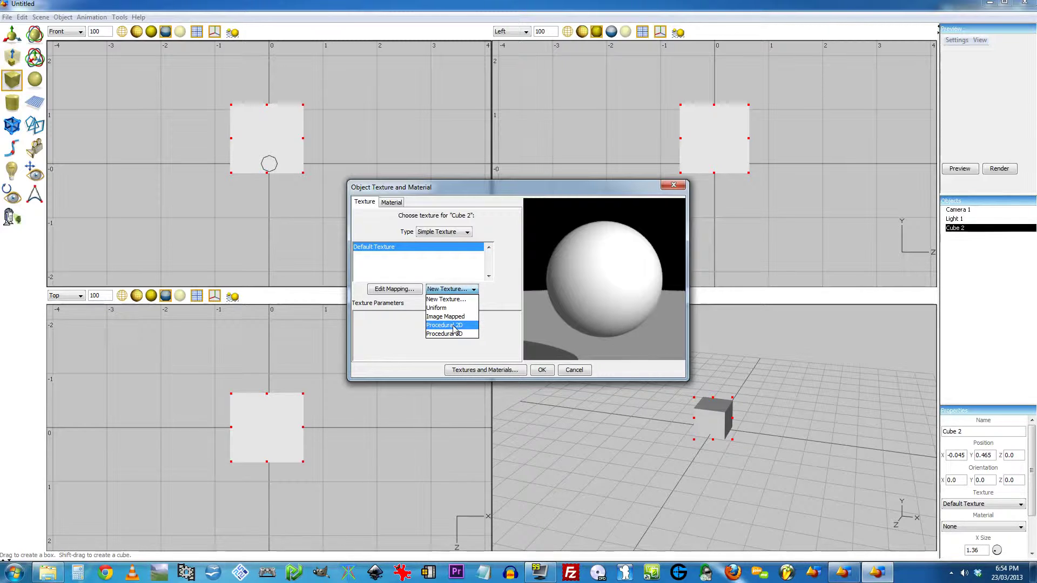
click(453, 326)
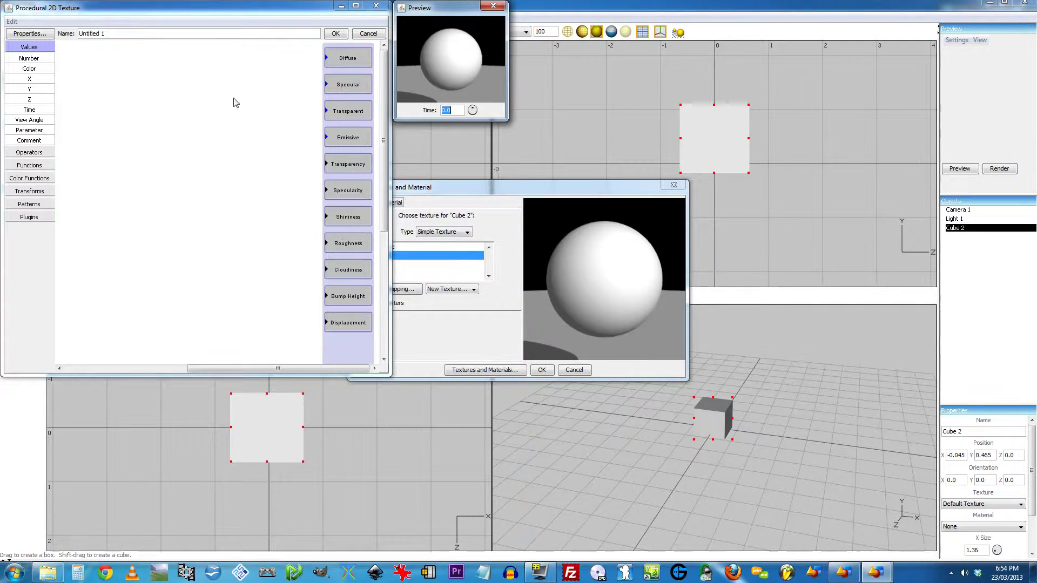
click(368, 34)
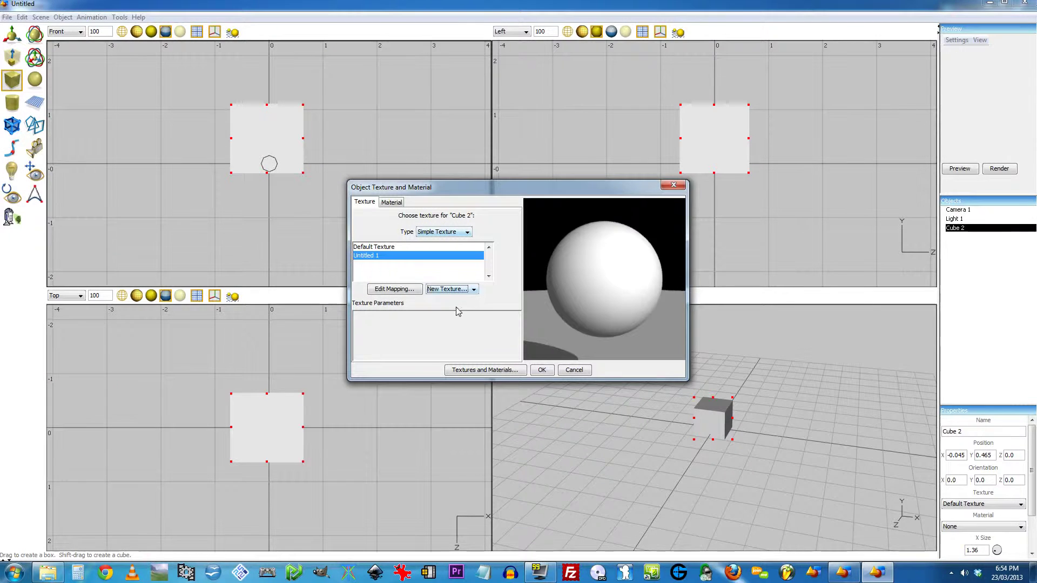
click(457, 290)
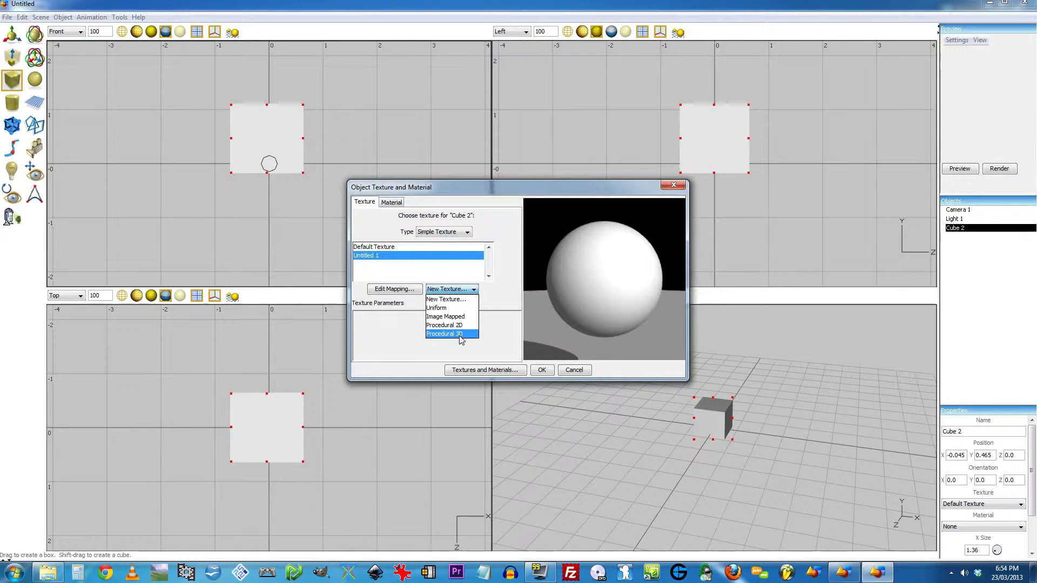
click(496, 340)
click(576, 372)
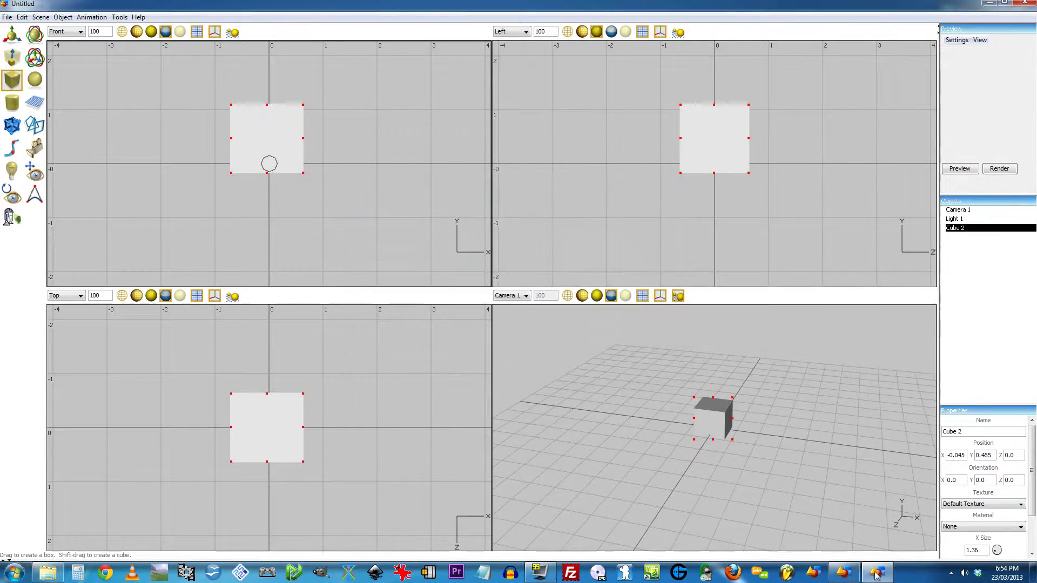
Switch to the Untitled.aoi scene and render it to compare the 2D and 3D checker textures.
click(845, 574)
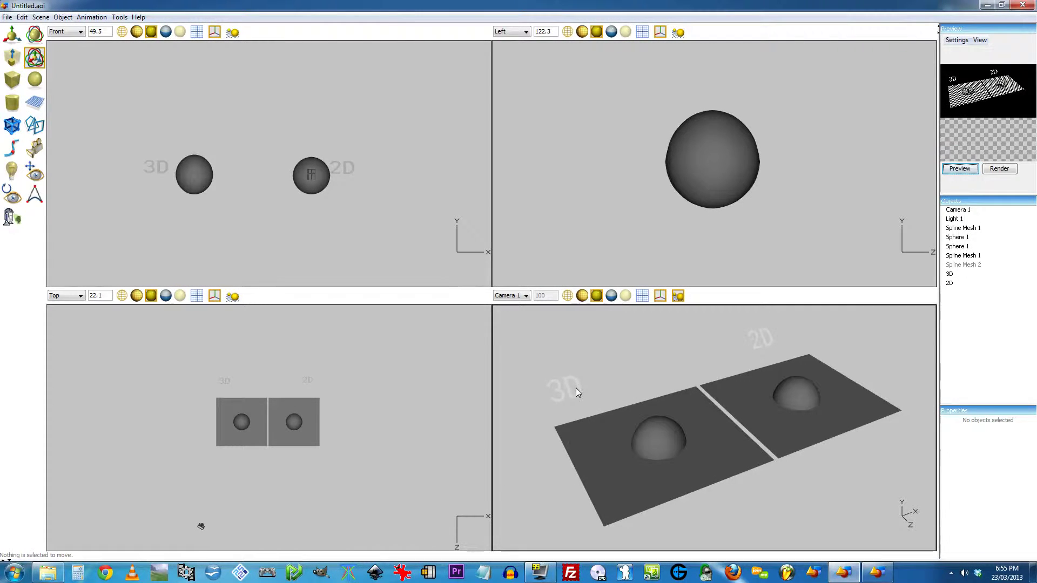
click(40, 17)
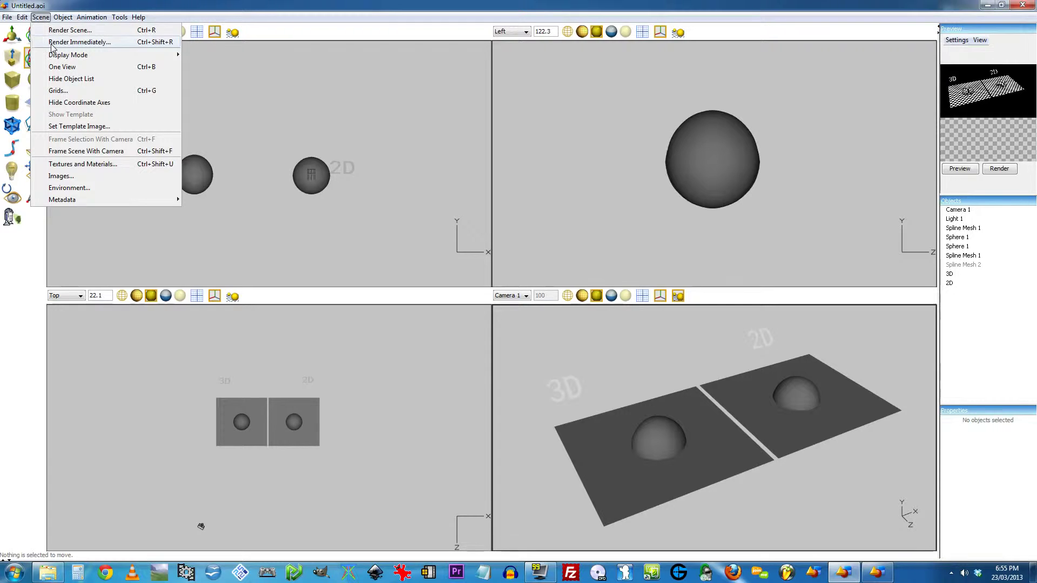
click(48, 53)
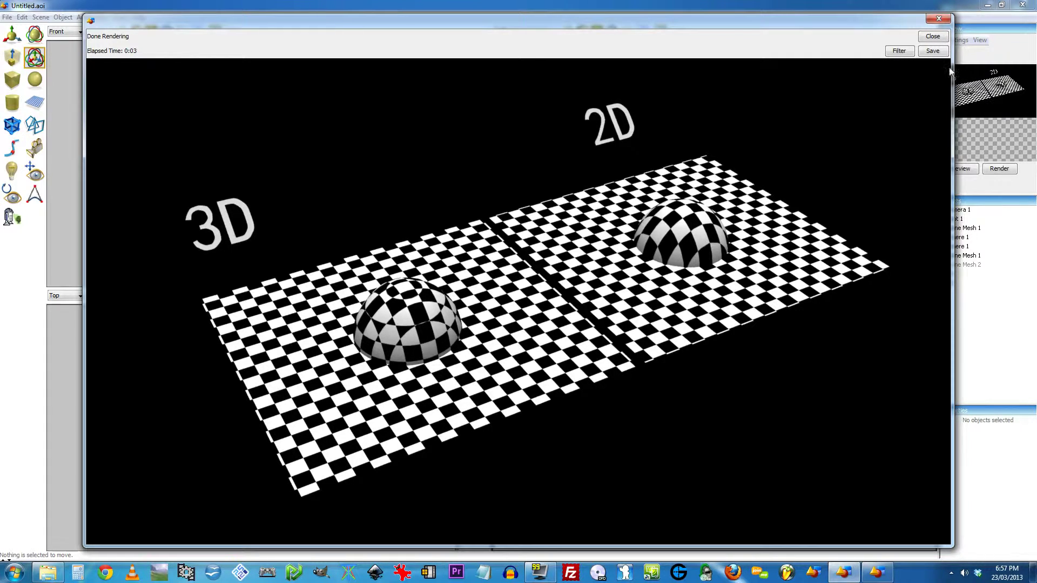
click(931, 37)
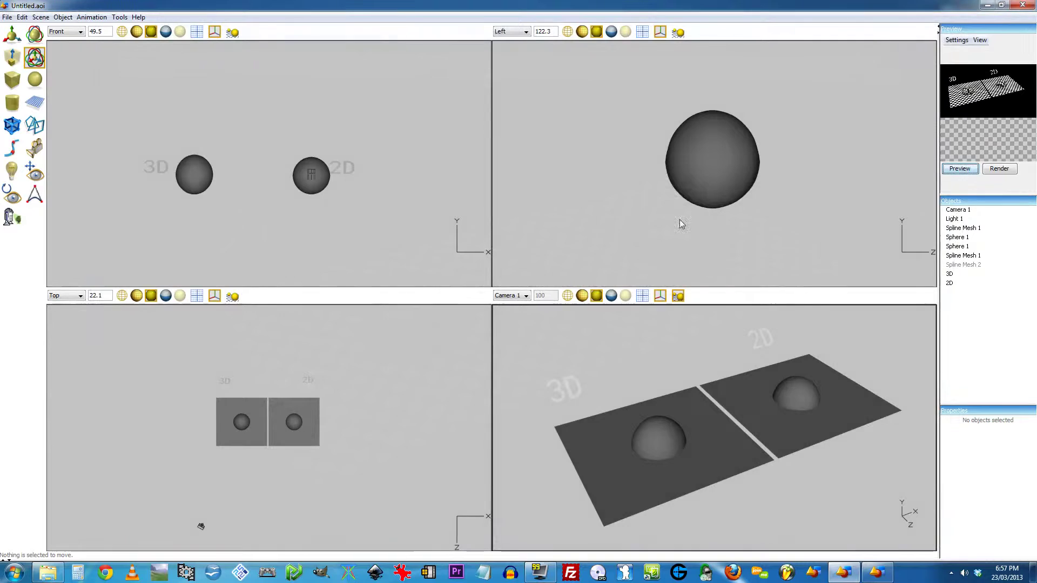
Open the texture settings of the first Spline Mesh 1 and examine the 3D texture on the preview sphere.
right_click(962, 229)
click(984, 262)
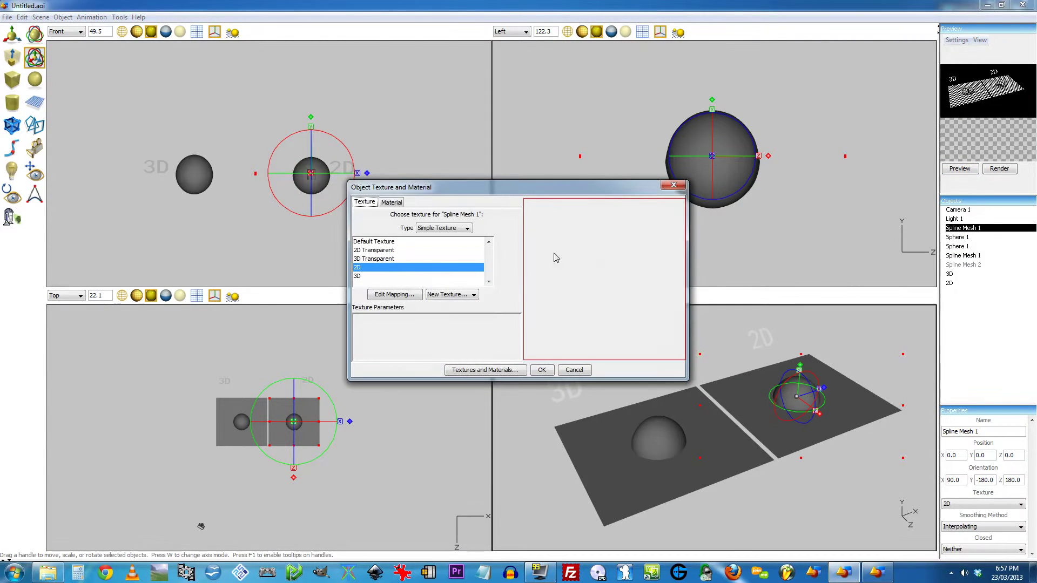
click(371, 277)
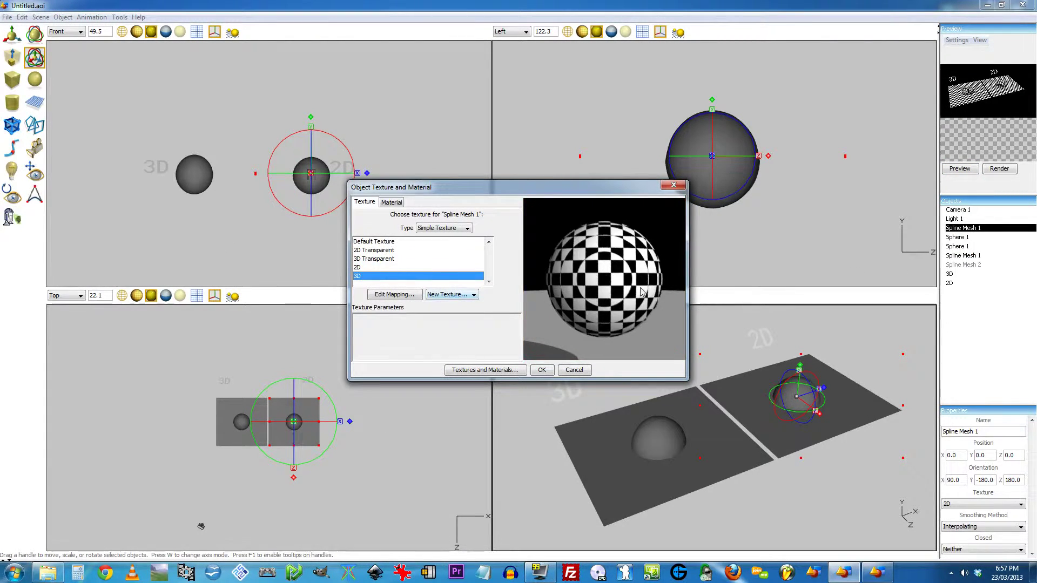
drag(598, 272, 604, 263)
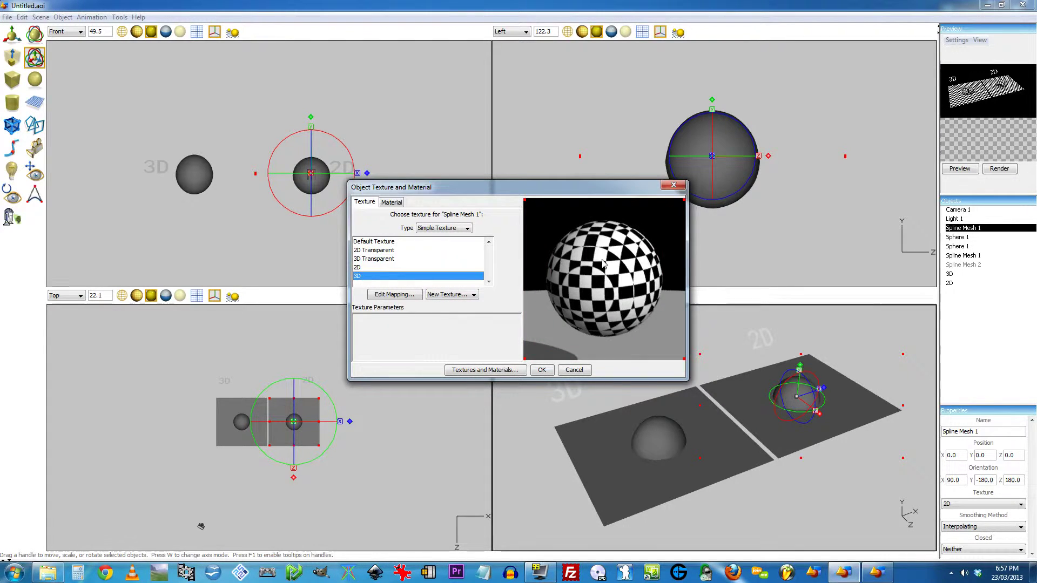
Set the texture preview shape to Cube and examine how the 3D texture covers its faces.
double_click(603, 264)
click(537, 276)
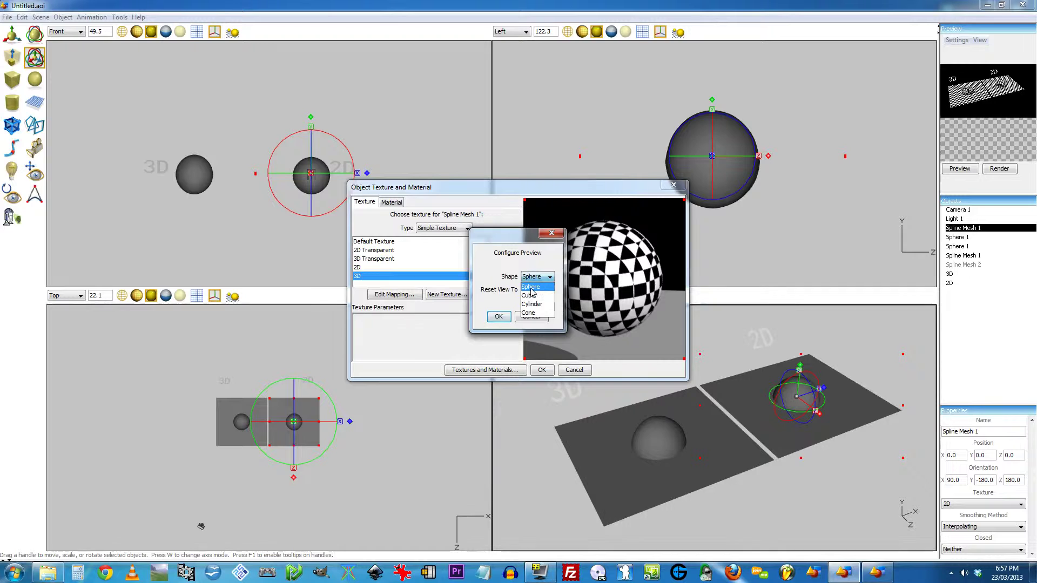
click(530, 296)
click(499, 317)
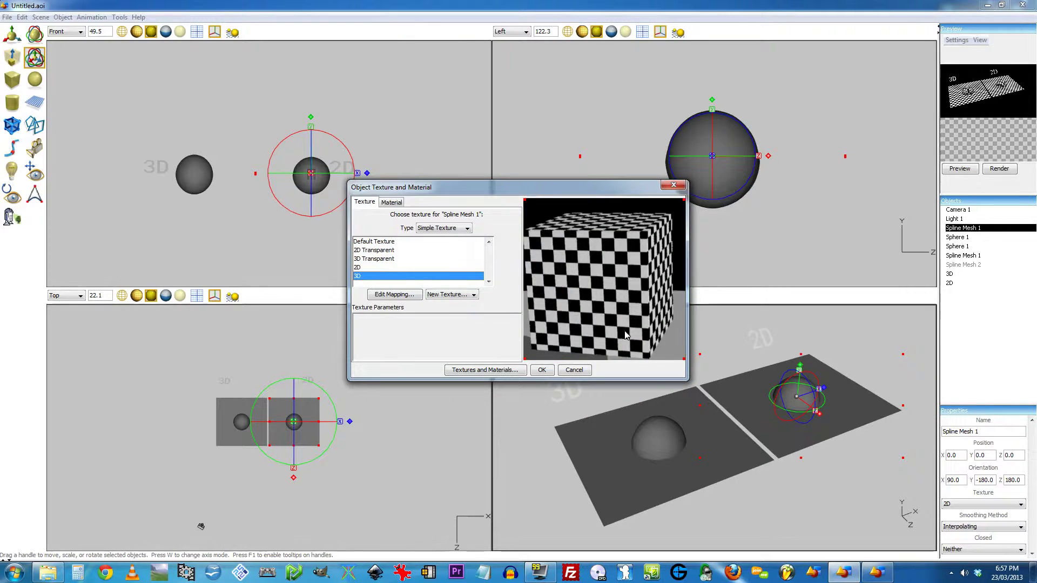
drag(615, 312, 597, 290)
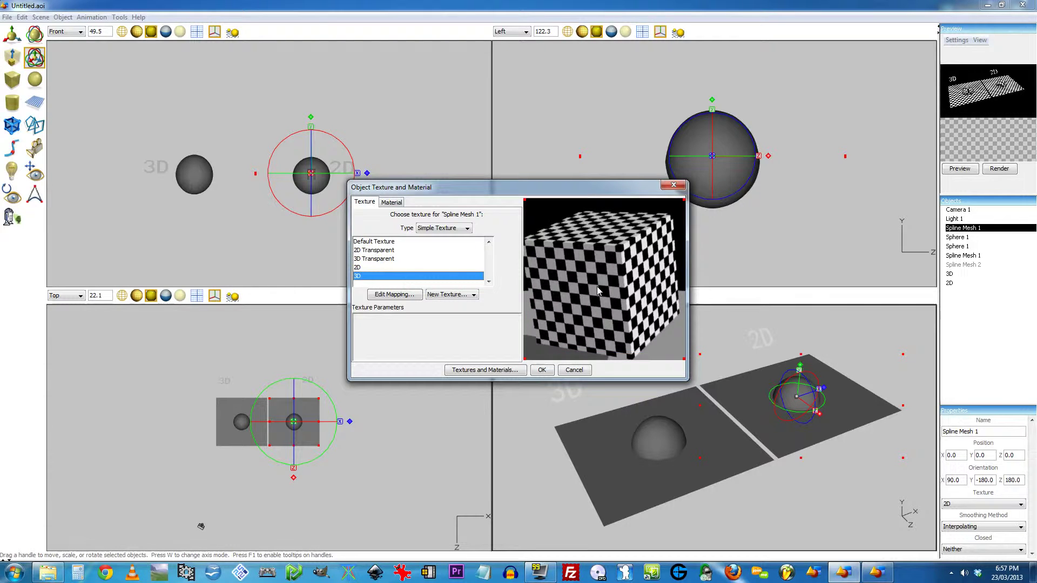
Select the 2D texture and examine its projection on the different faces of the preview cube.
key(Up)
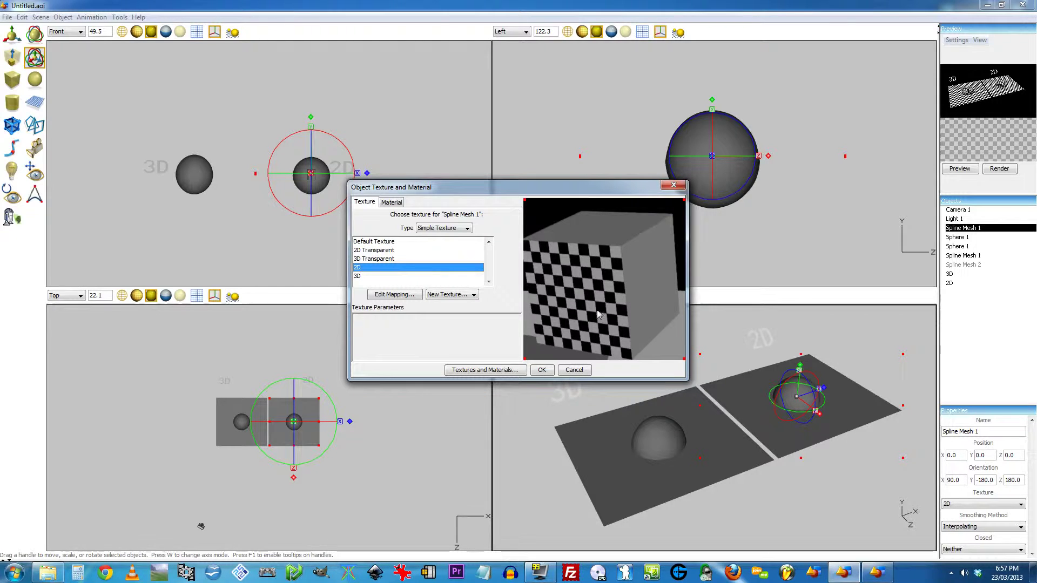
drag(542, 310, 625, 277)
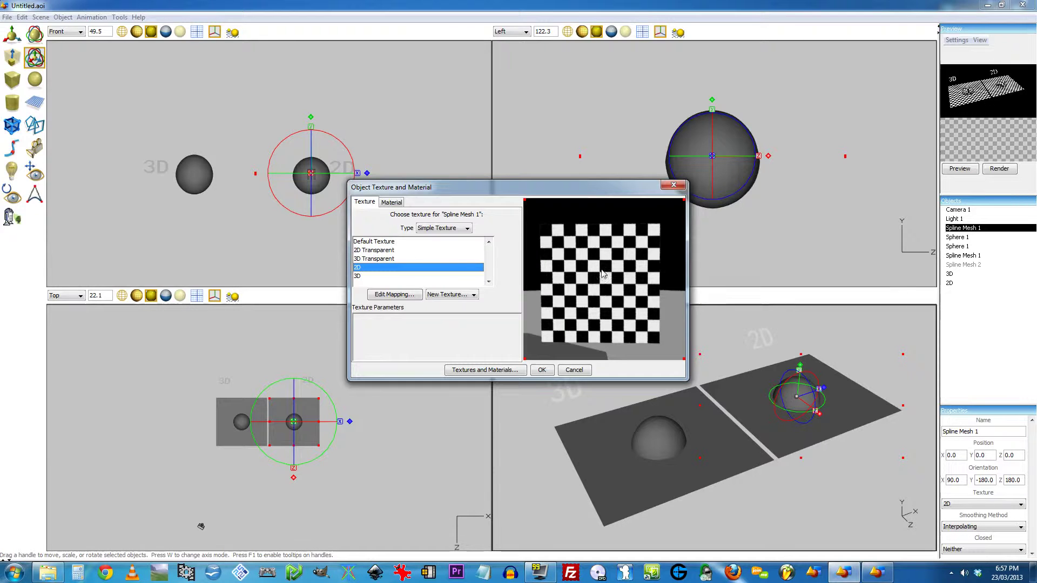
drag(619, 270, 604, 237)
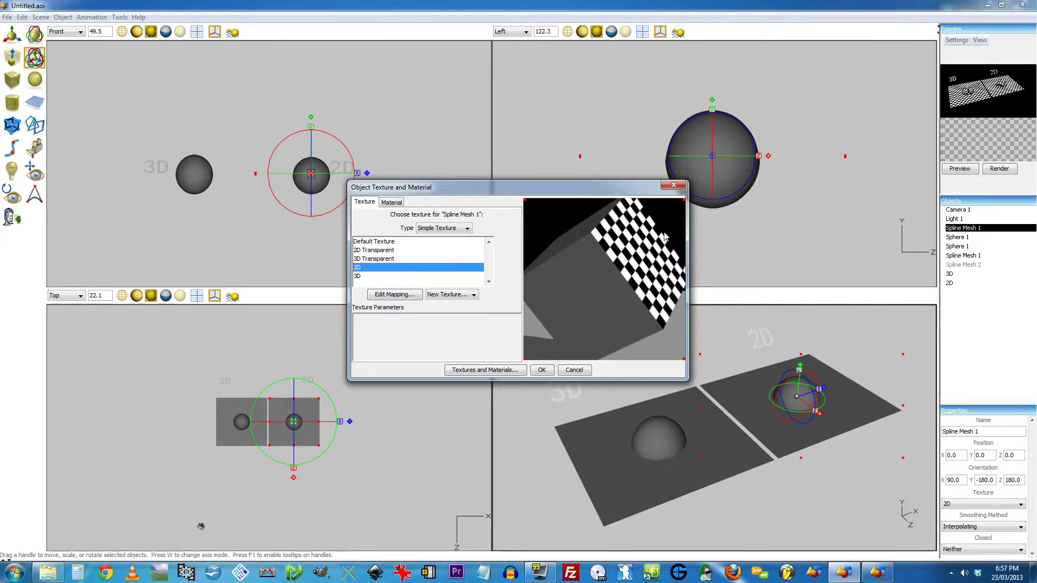
drag(561, 312, 574, 222)
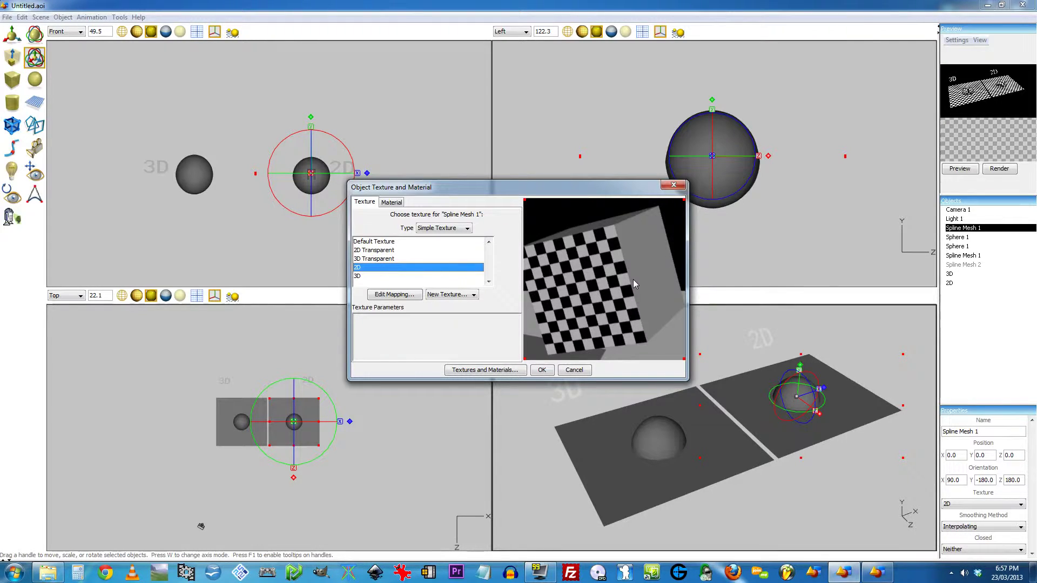
drag(632, 280, 622, 260)
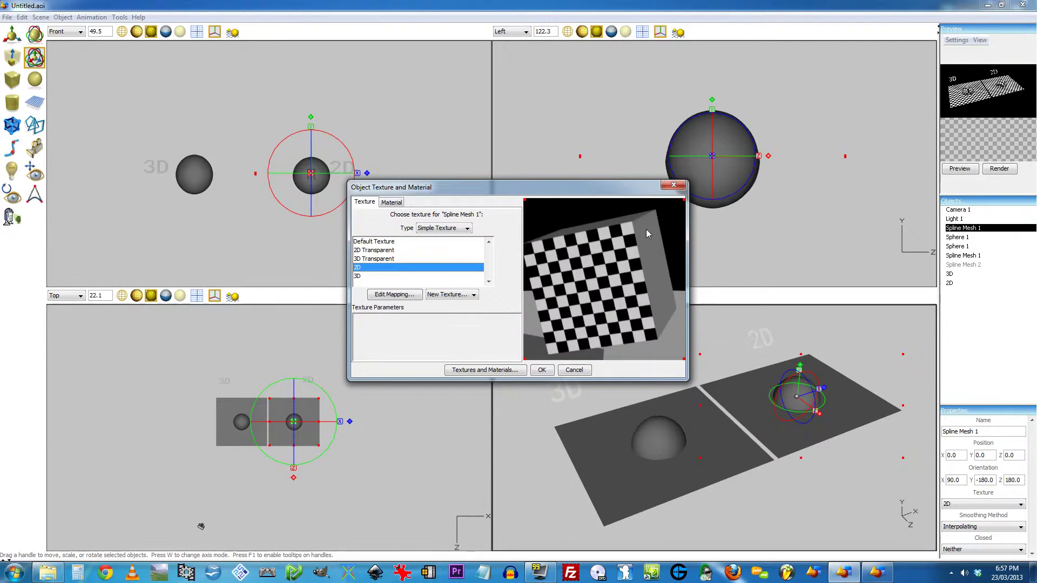
drag(668, 306, 643, 250)
click(631, 281)
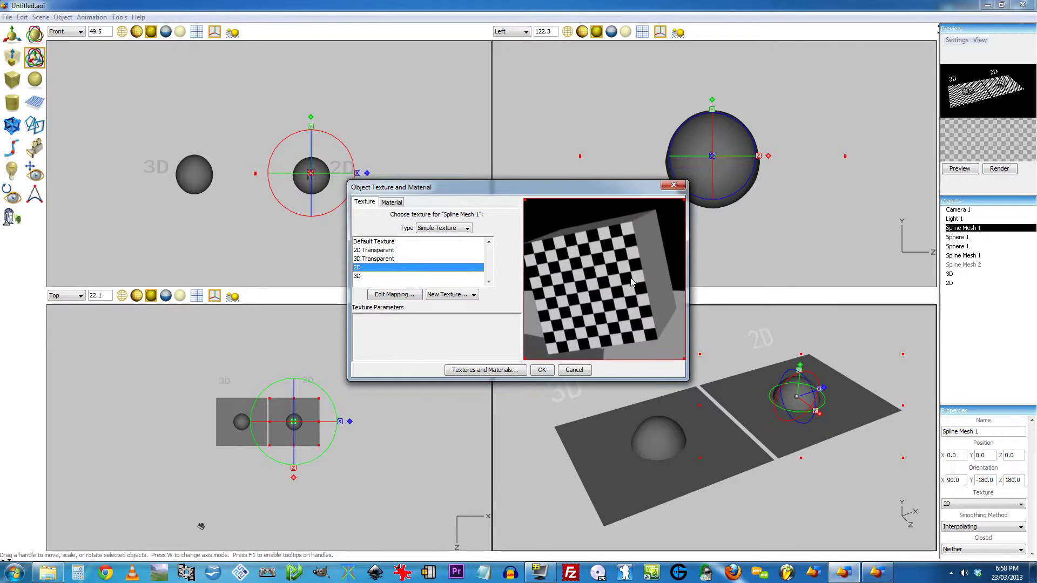
Select the 3D texture, set the preview shape to Cylinder and examine the pattern around it.
click(358, 277)
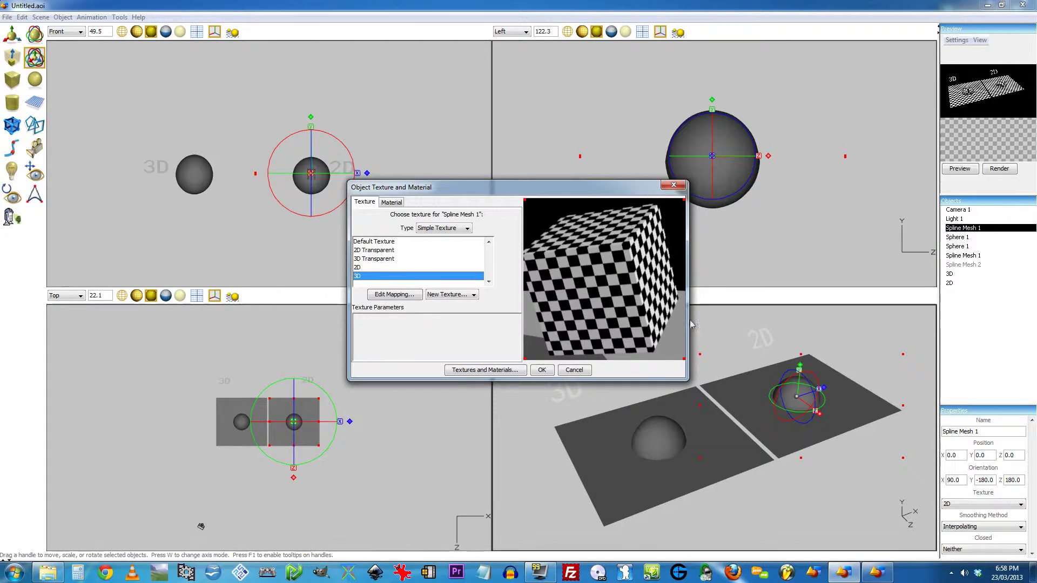
double_click(589, 255)
click(549, 277)
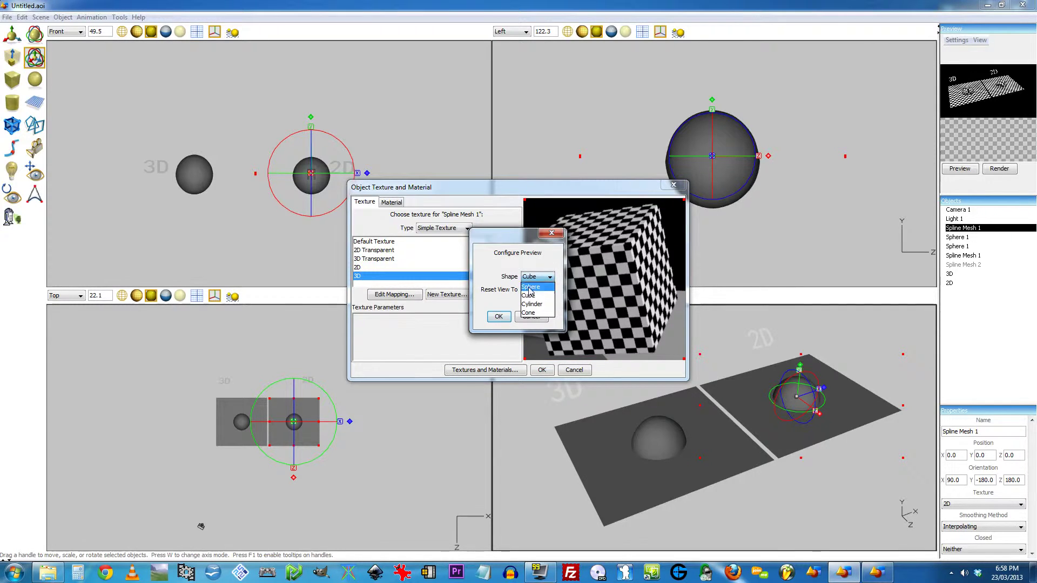
click(530, 295)
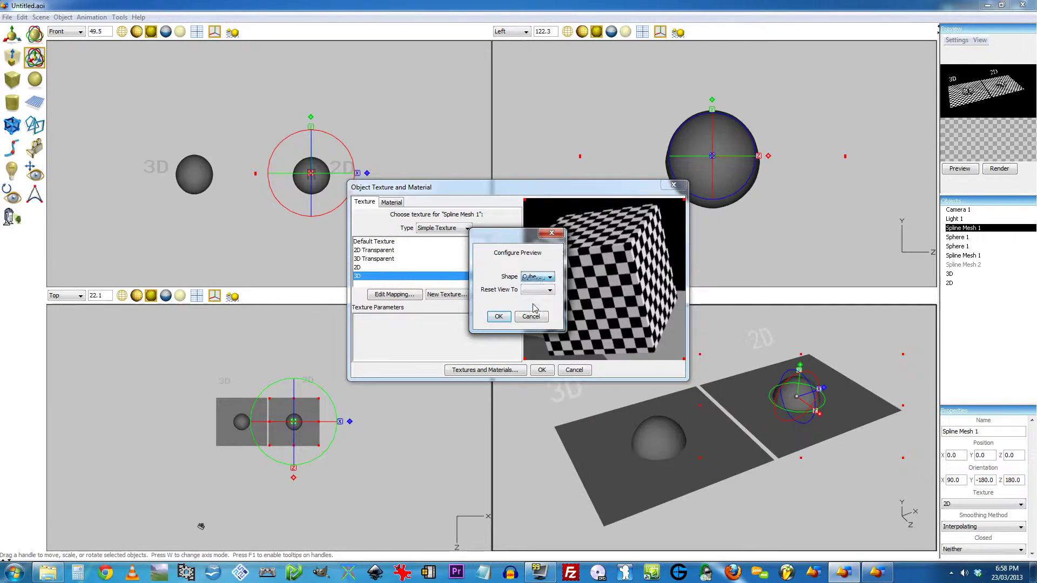
click(498, 316)
drag(588, 261, 626, 286)
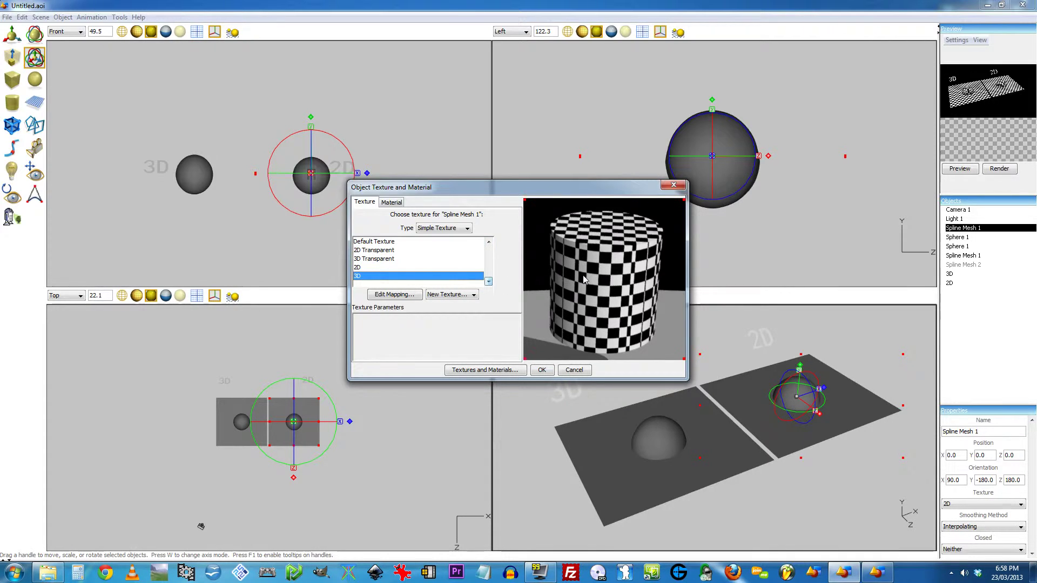
Set the preview shape to Cone and examine the 3D texture from several angles.
double_click(540, 286)
click(537, 277)
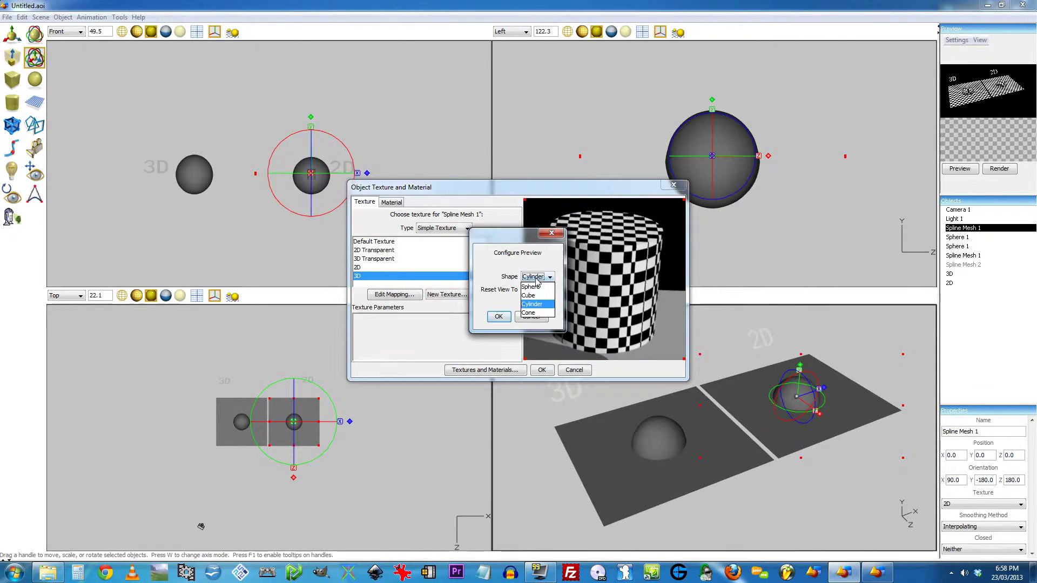
click(535, 313)
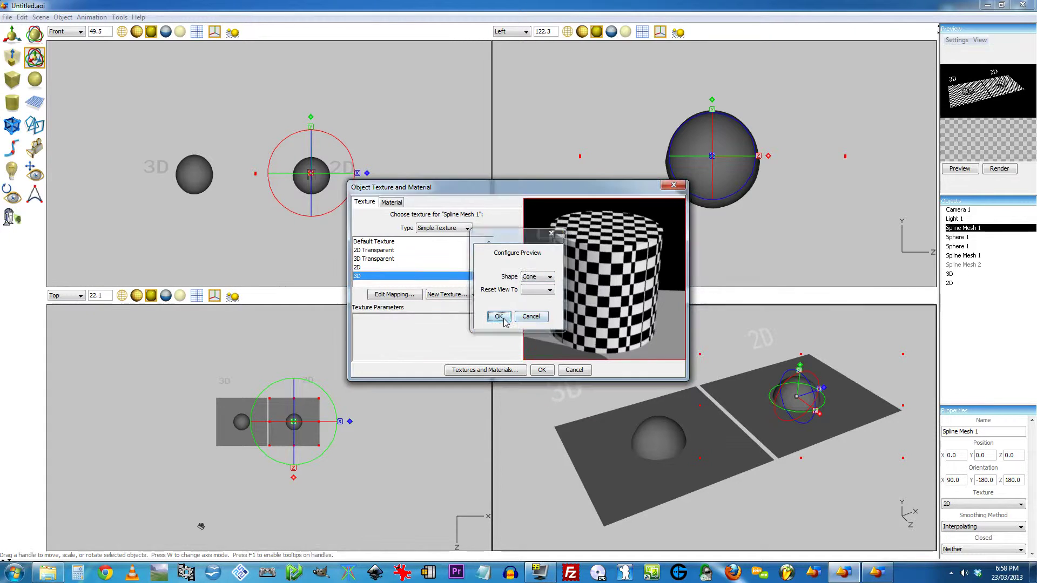
click(499, 317)
drag(621, 274, 629, 339)
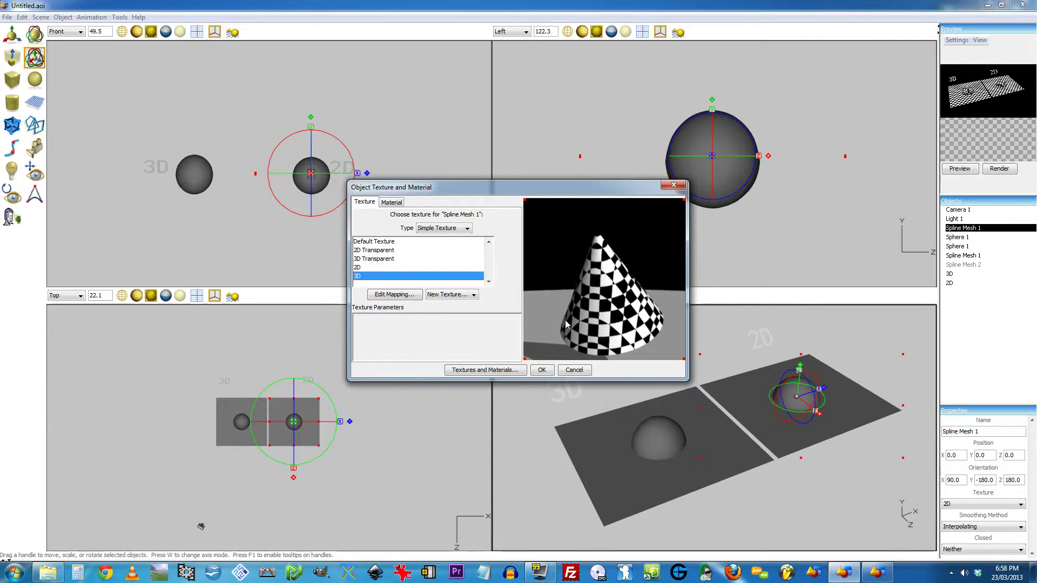
drag(606, 319, 627, 312)
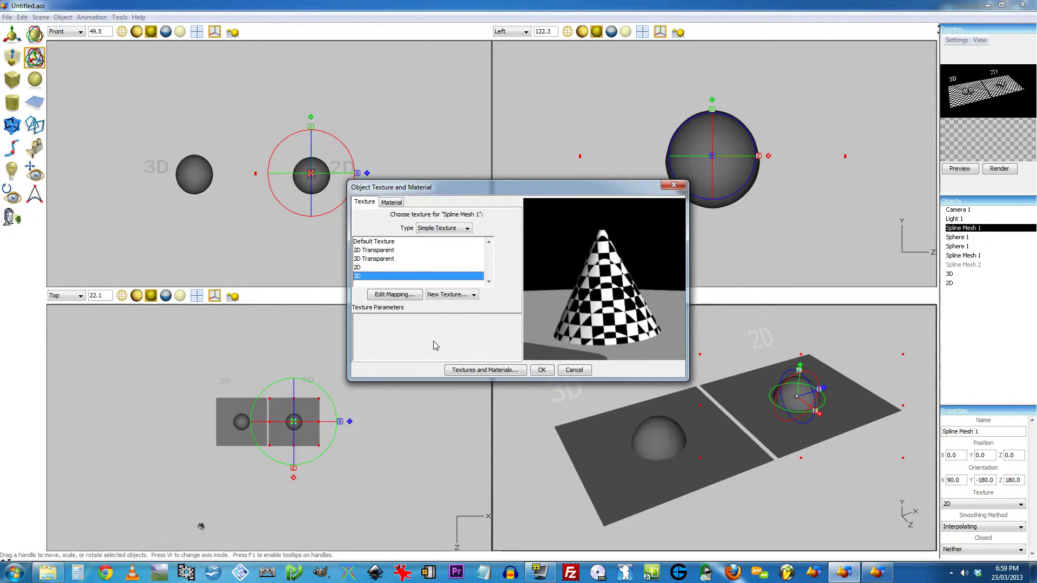
Select the 2D texture and turn the preview cone to examine how the pattern projects onto its sides.
click(359, 269)
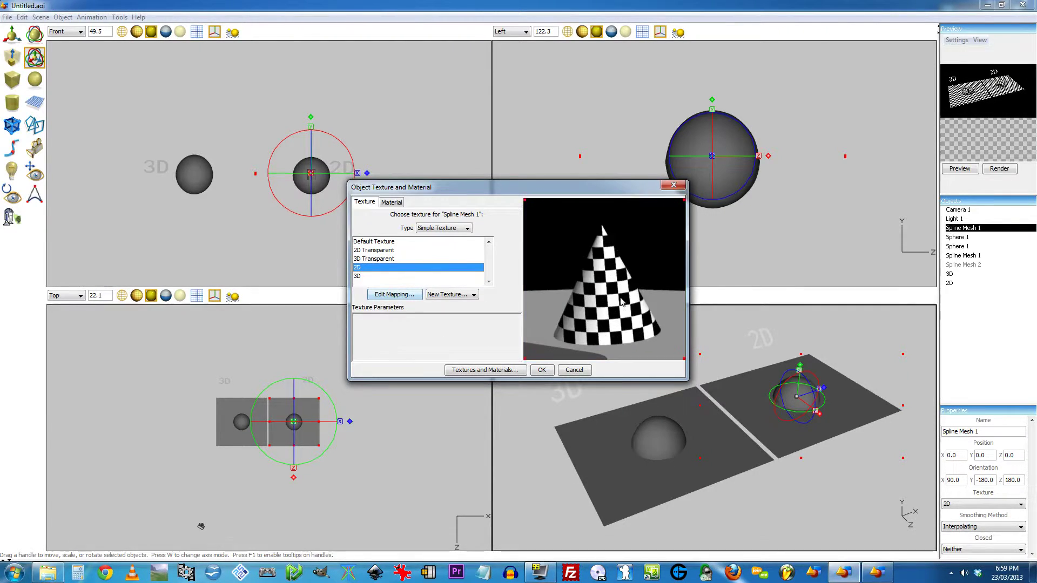
drag(568, 314, 593, 321)
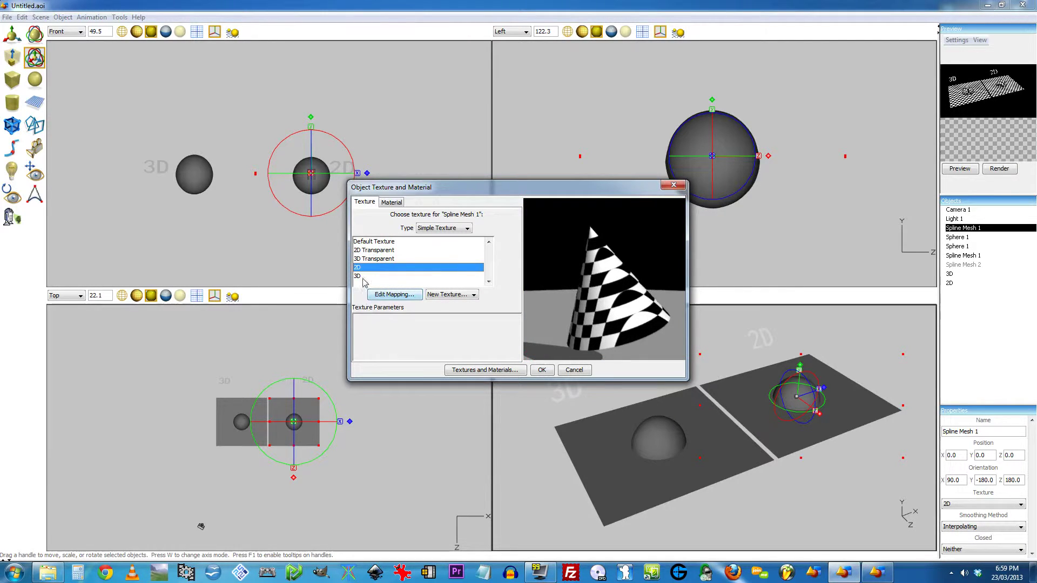
Explore the 2D texture's mapping options, try UV mapping and inspect its UV coordinates, and discard the mapping changes.
click(387, 296)
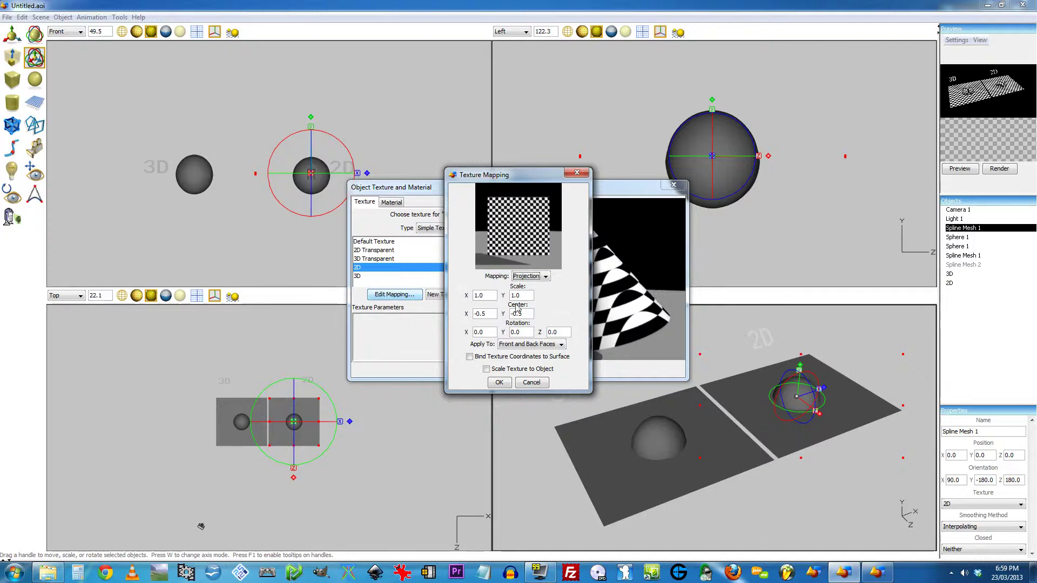
click(529, 276)
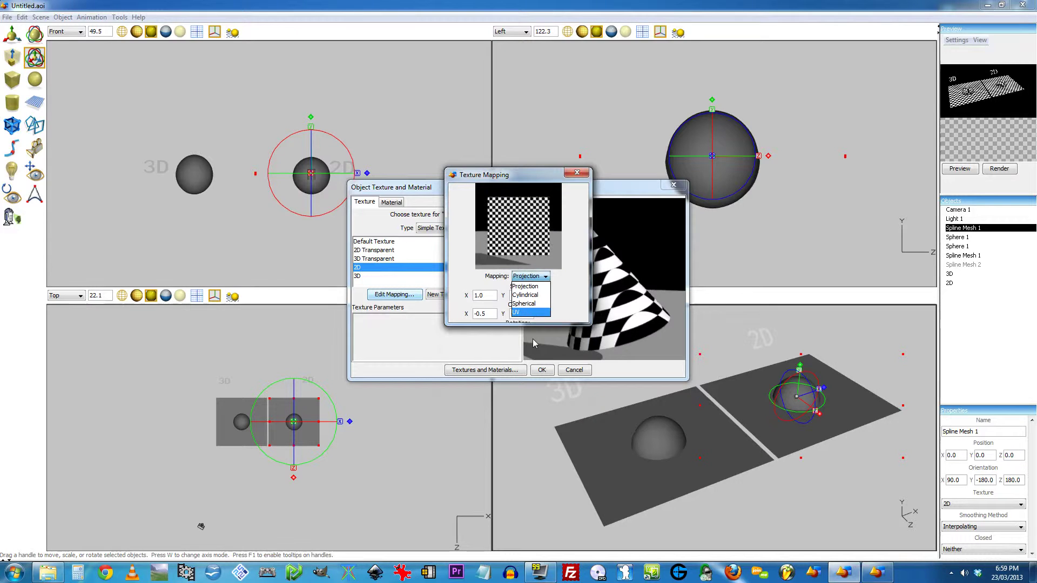
click(530, 312)
click(513, 289)
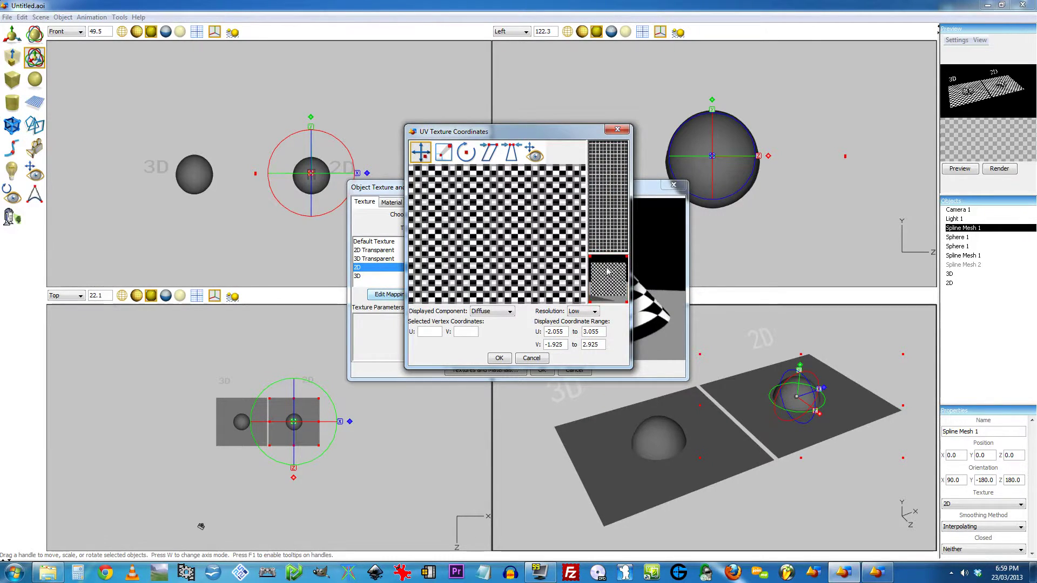
drag(488, 224, 505, 243)
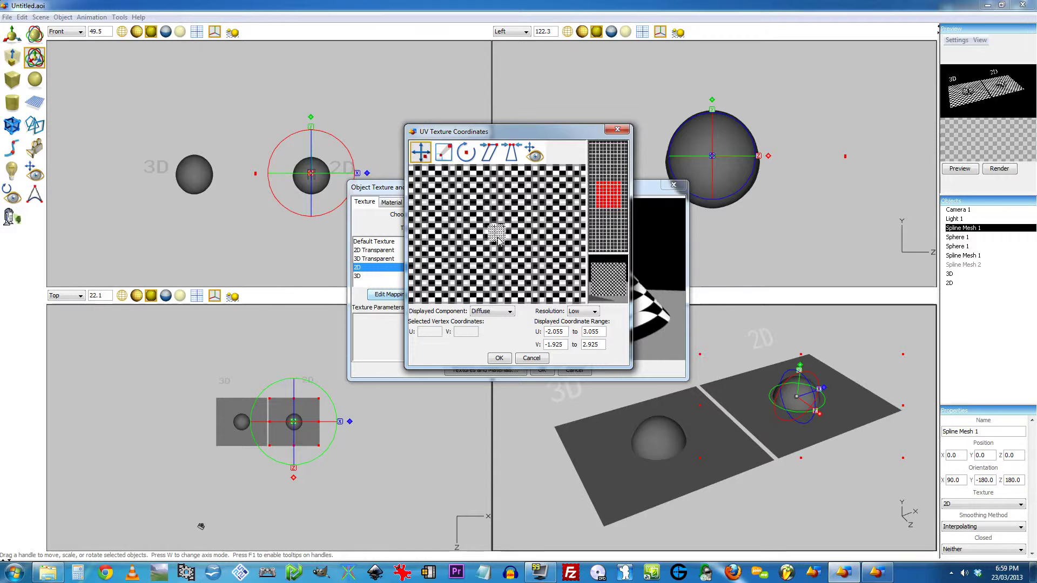
click(540, 359)
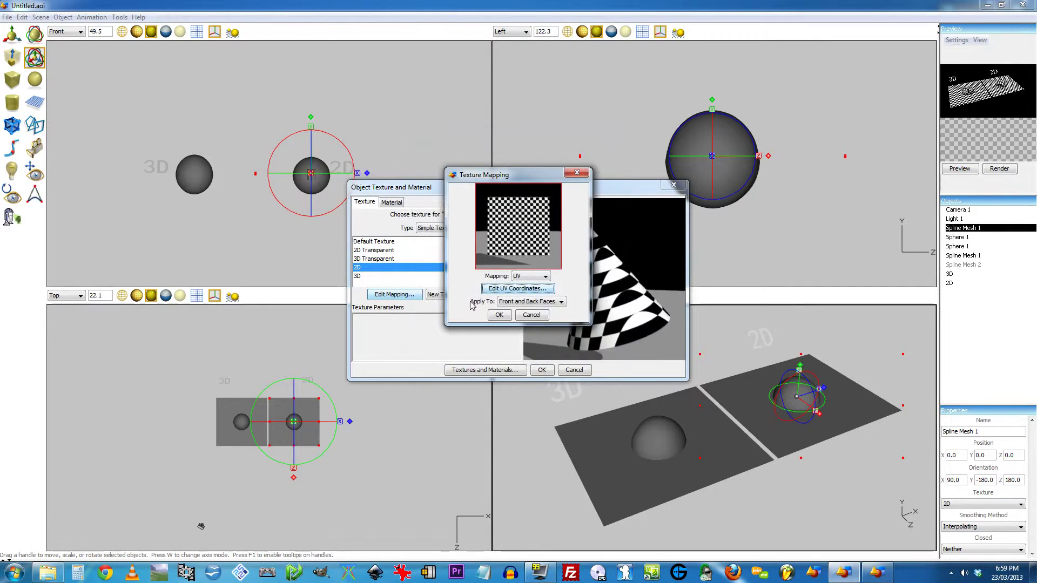
click(532, 315)
Select the 3D texture and check which mapping types it offers, closing its mapping settings without changes.
click(363, 276)
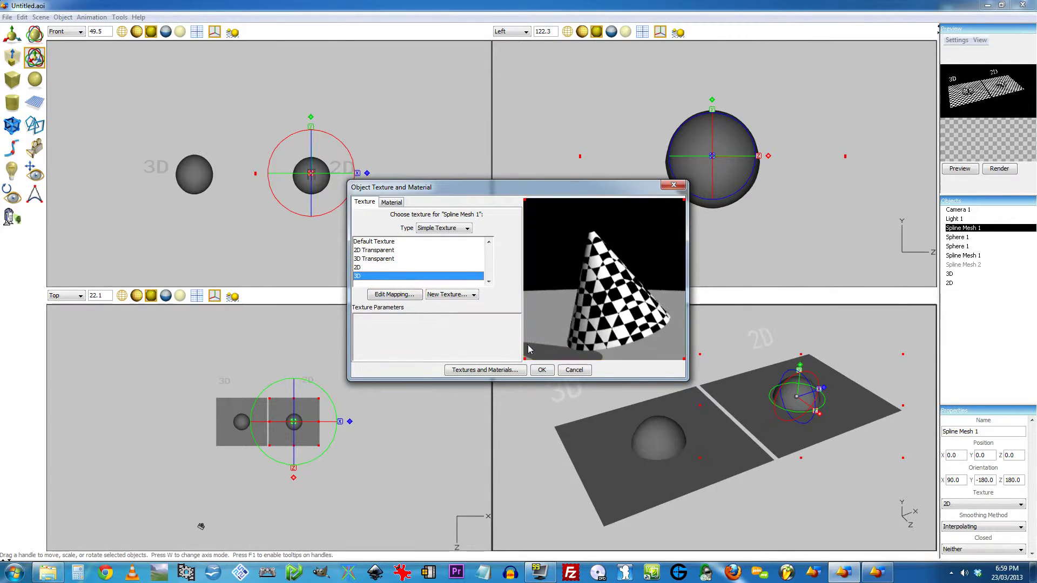
click(394, 294)
click(529, 276)
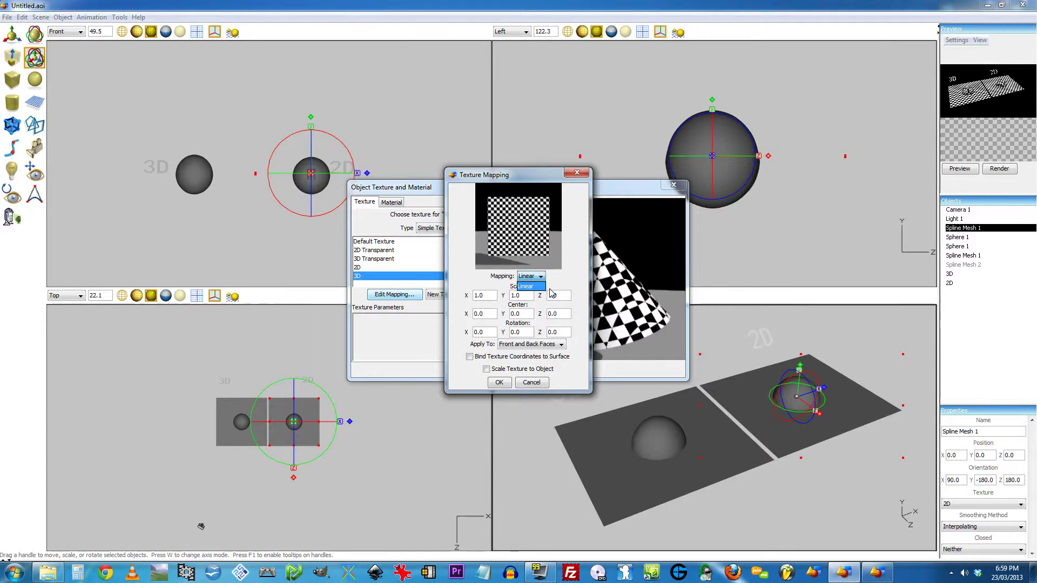
click(531, 286)
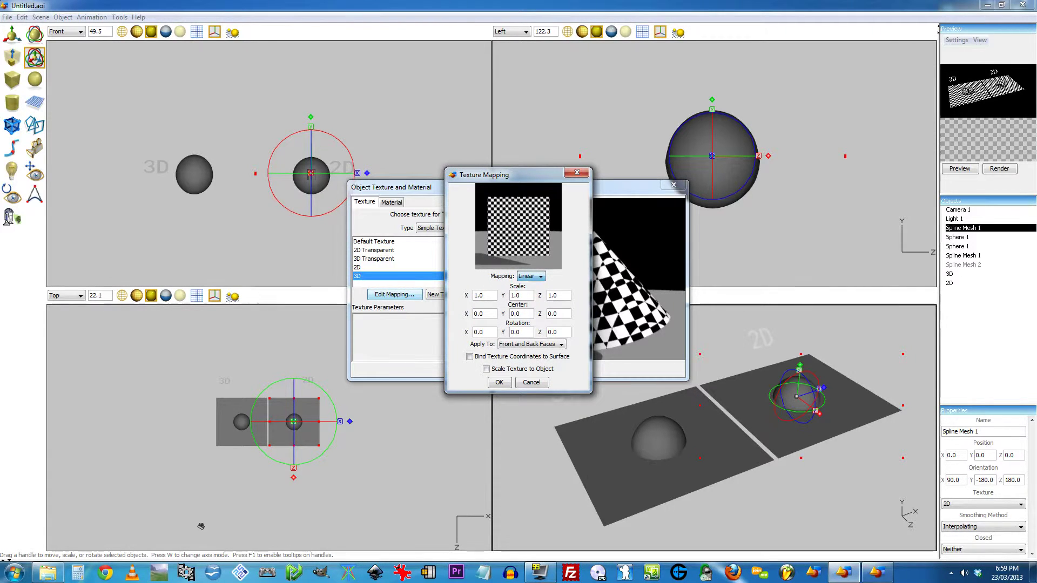
click(542, 384)
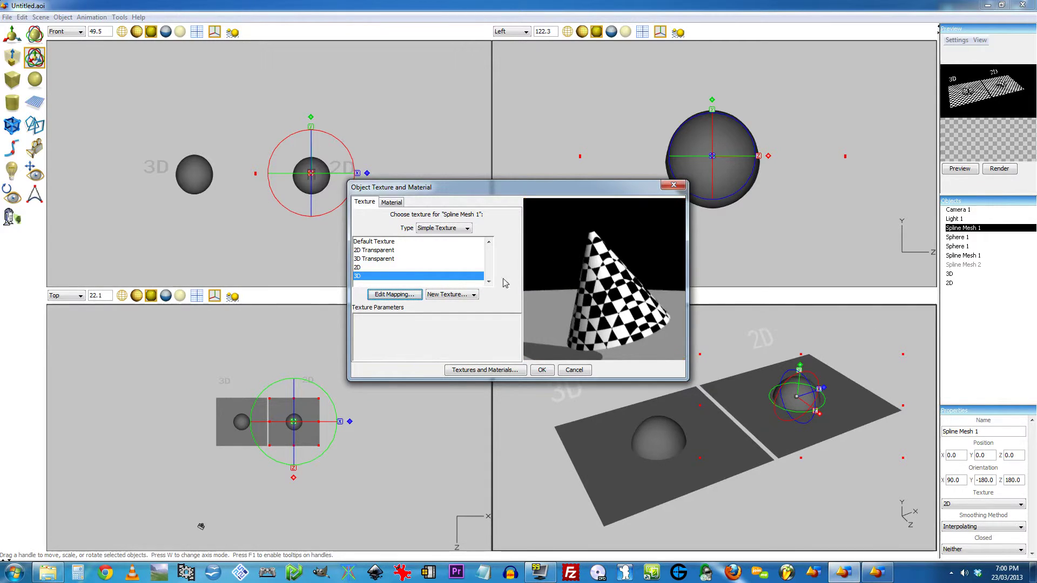
Reselect the 2D texture for comparison on the cone and look at the options for creating a new texture.
click(365, 268)
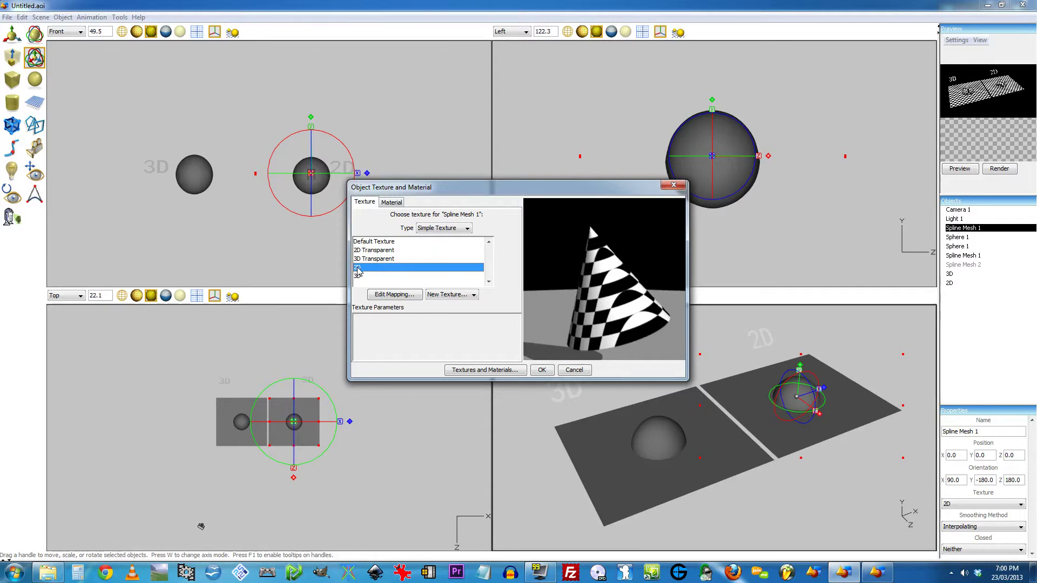
click(473, 295)
click(510, 306)
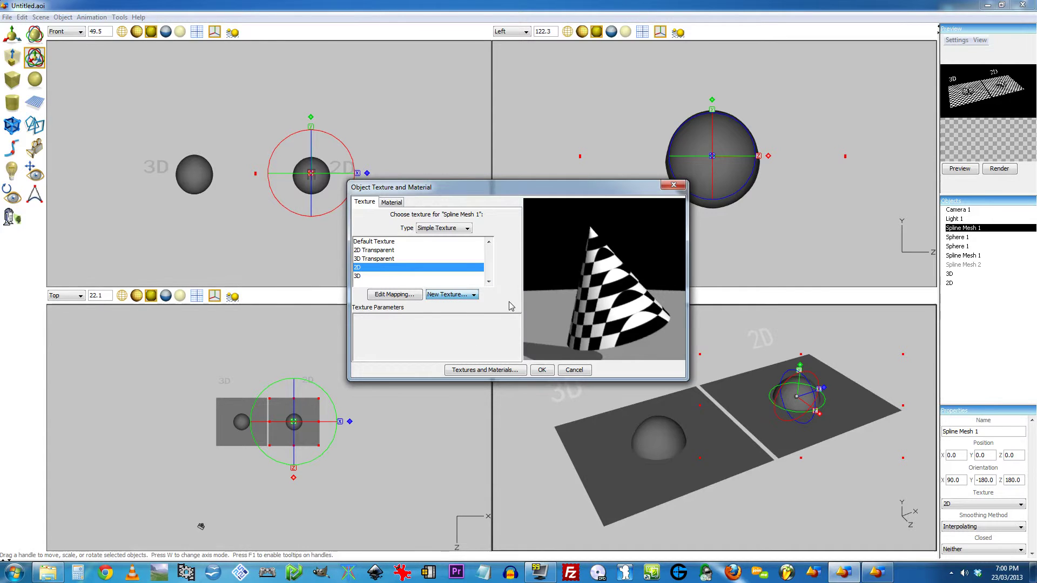
Assign the 3D texture to the selected Spline Mesh 1 and clear the object selection.
click(372, 276)
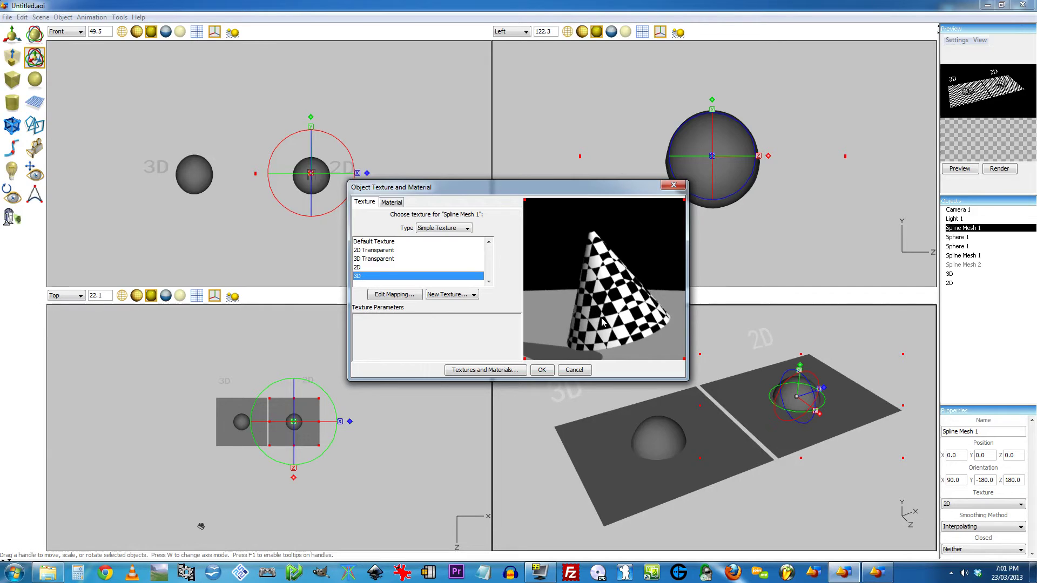
click(542, 370)
click(559, 341)
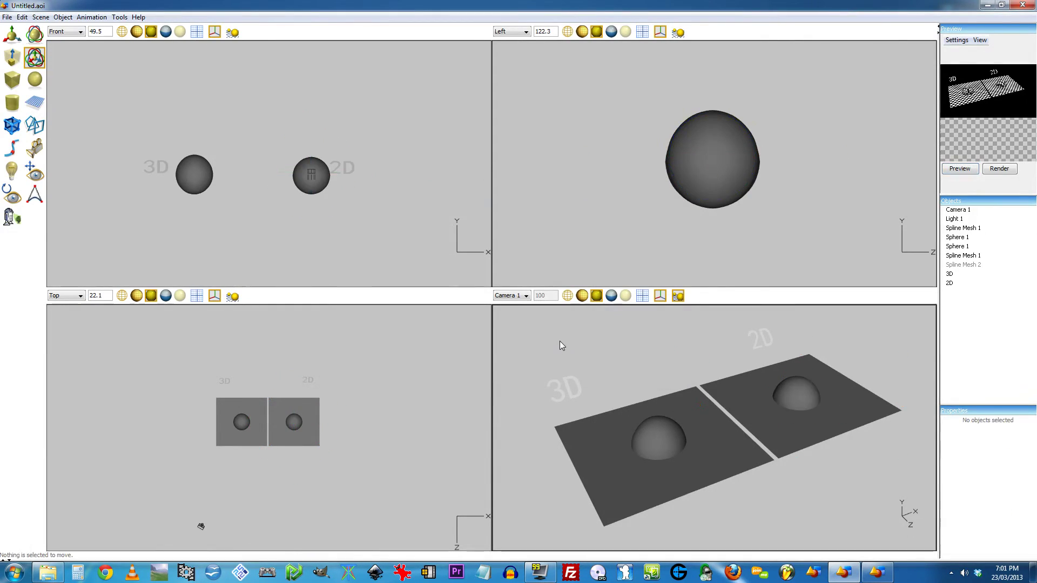